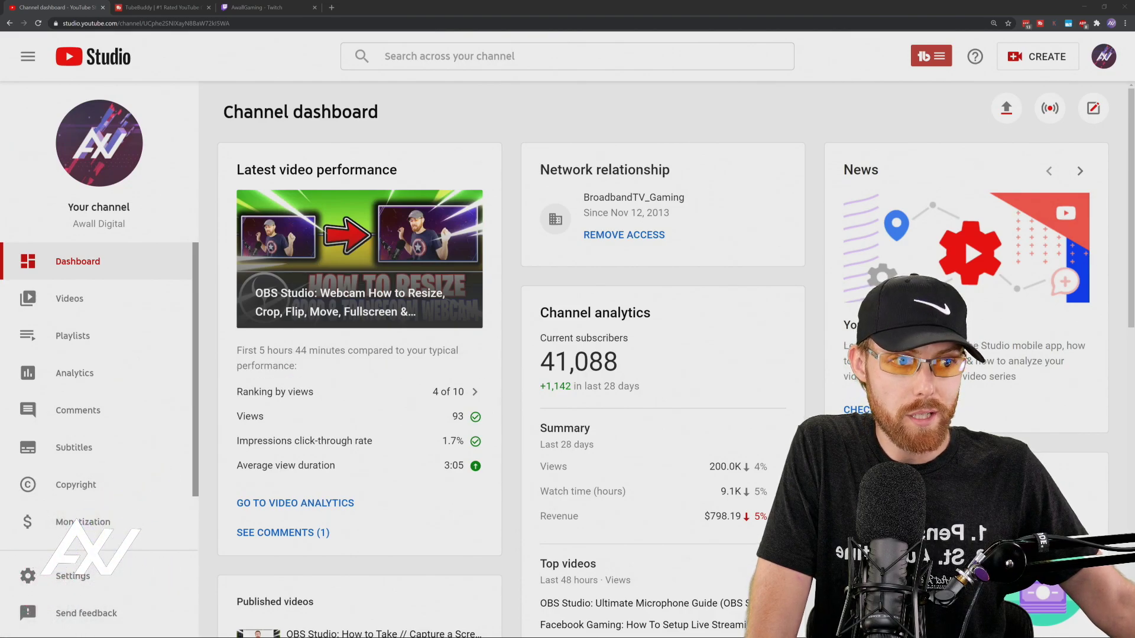
- Open Analytics' Audience tab and scroll down to the 'When your viewers are on YouTube' heatmap
left_click(118, 377)
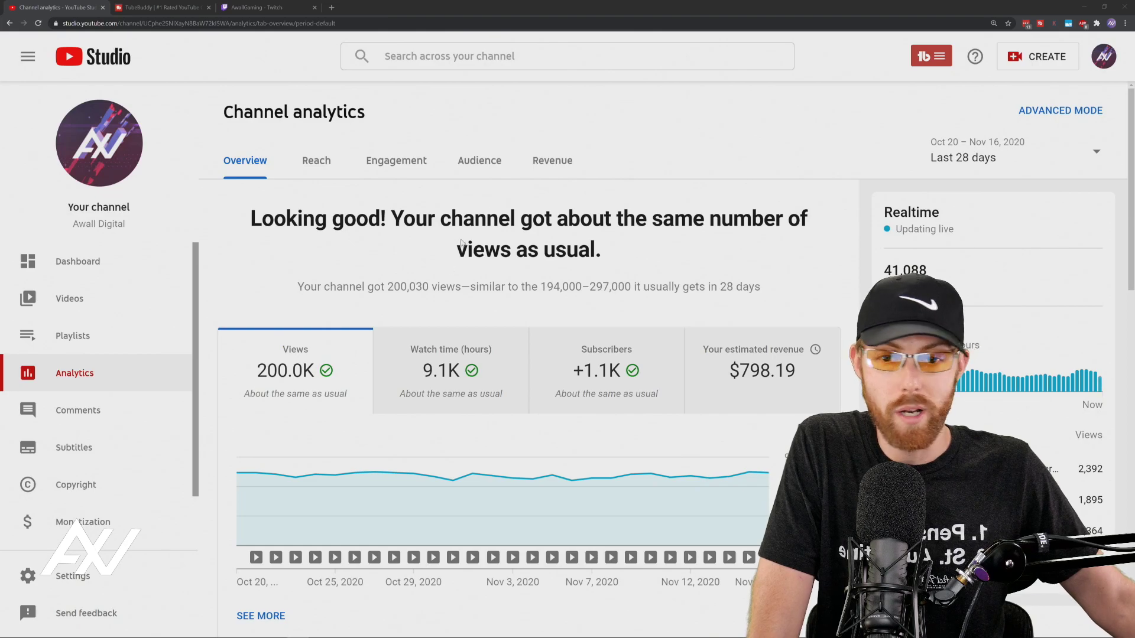
left_click(486, 168)
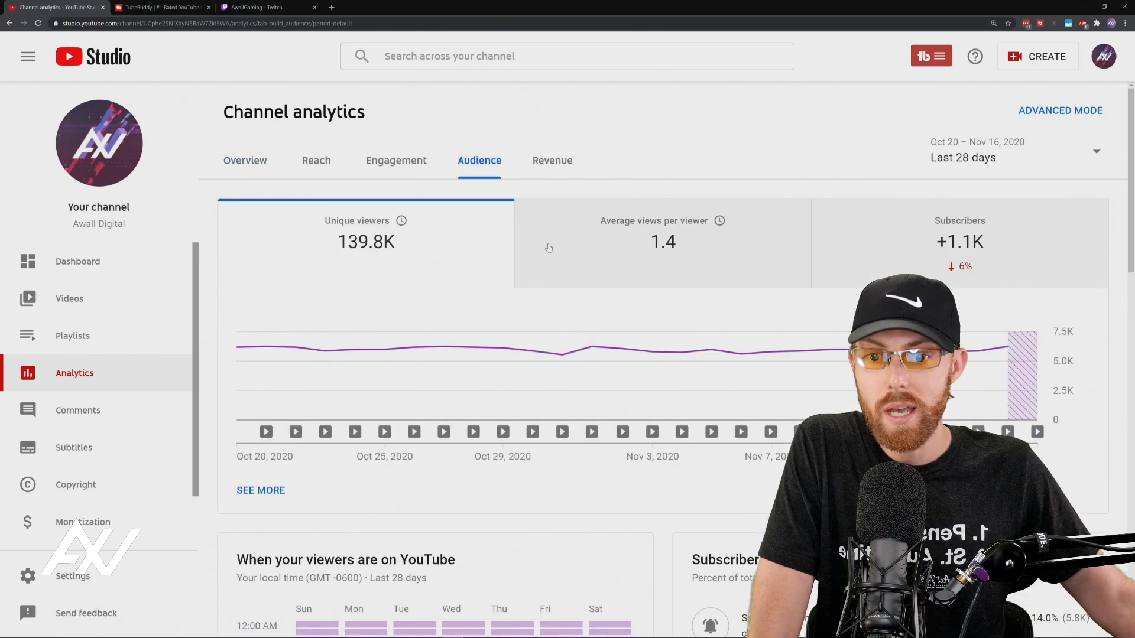
scroll(551, 292, "down", 2)
scroll(556, 293, "down", 1)
scroll(559, 294, "down", 1)
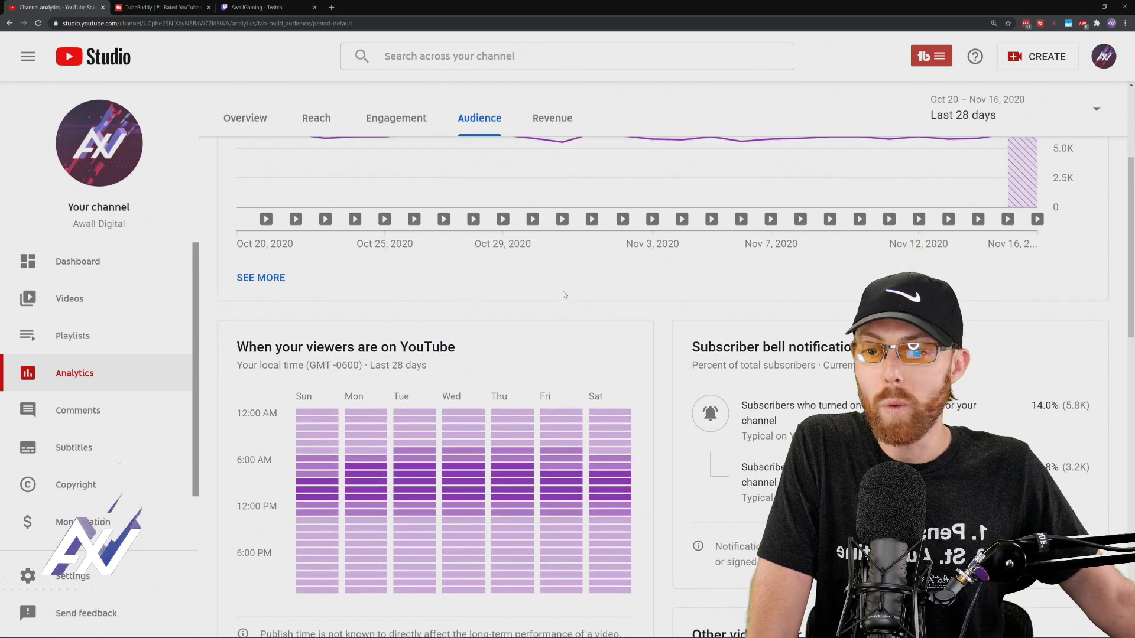
scroll(564, 294, "down", 1)
scroll(562, 292, "down", 1)
scroll(563, 291, "down", 1)
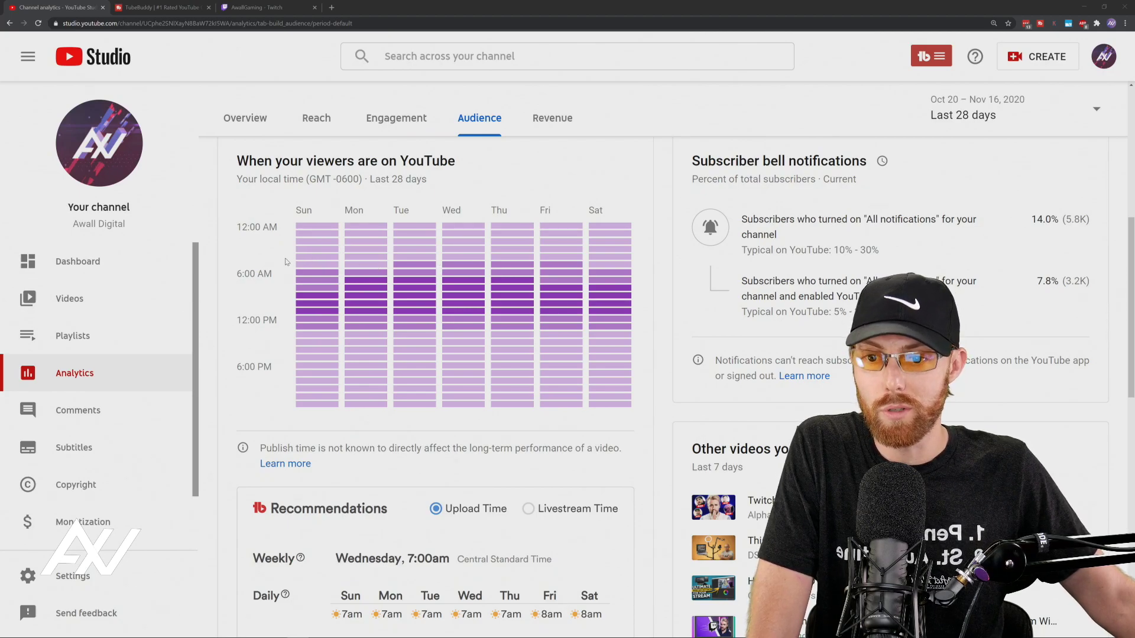
left_click_drag(290, 261, 638, 339)
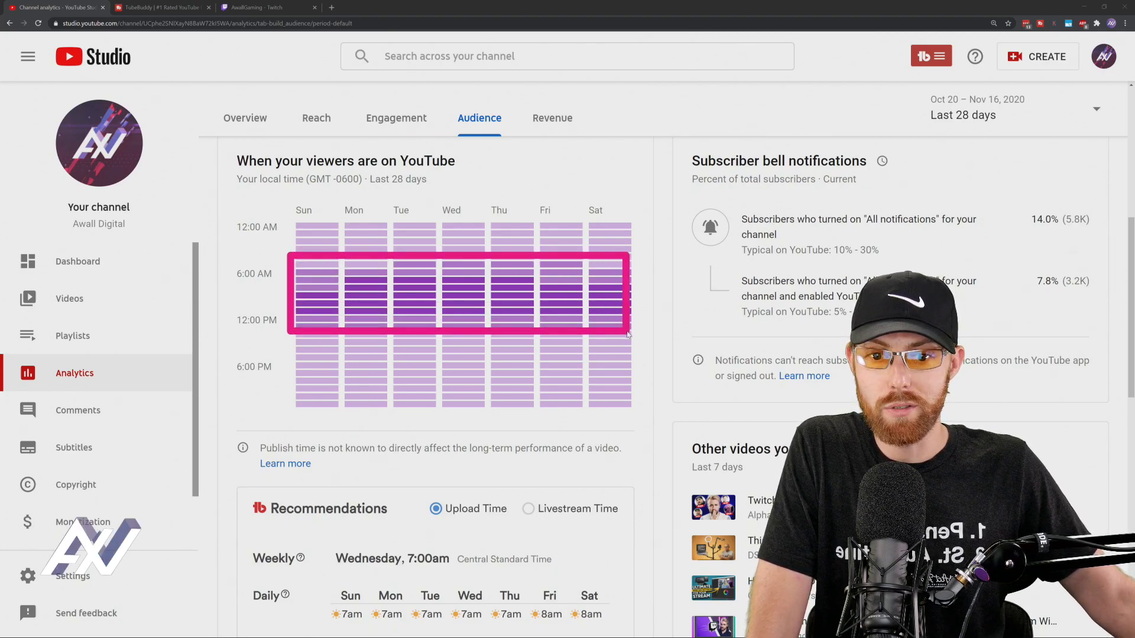
left_click_drag(638, 340, 641, 338)
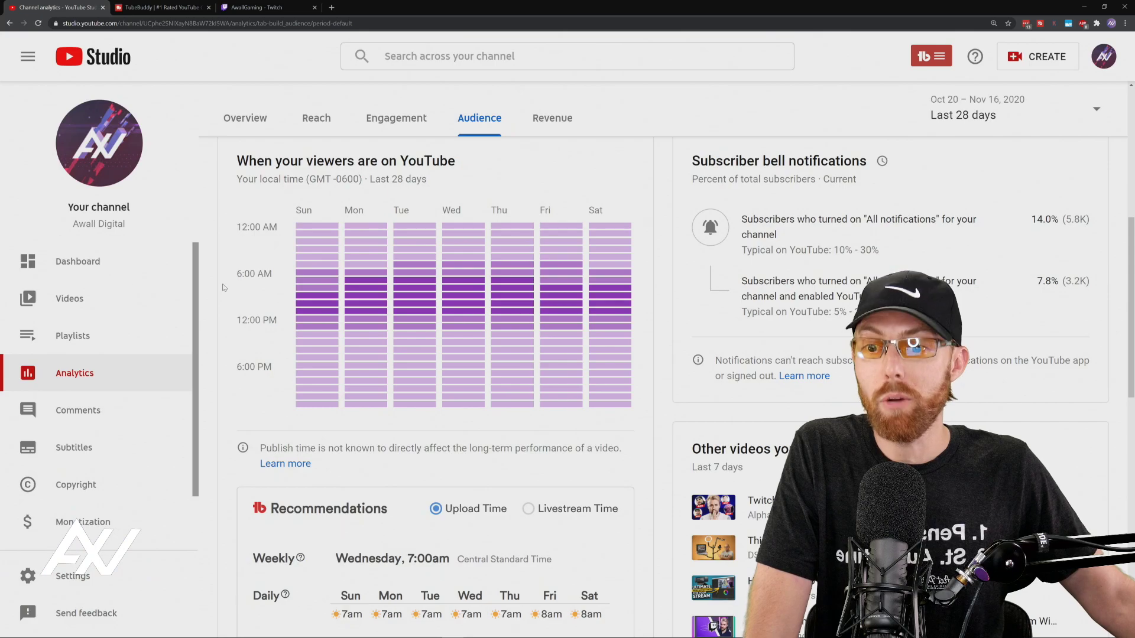
- Scroll down the Audience page, then switch to the TubeBuddy website tab
scroll(223, 288, "down", 4)
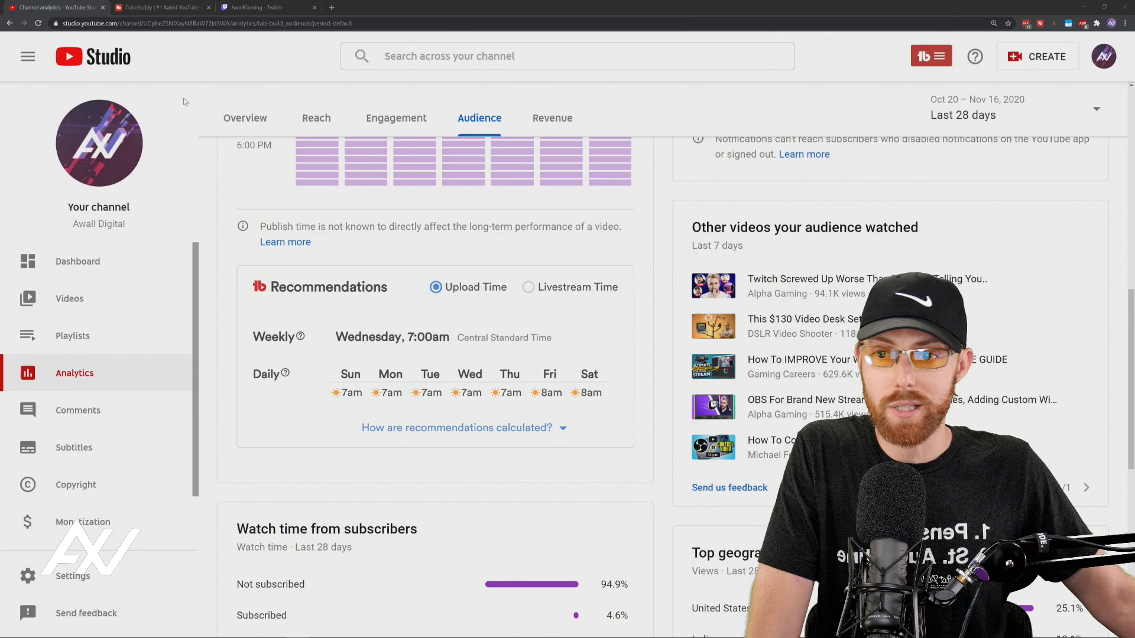
left_click(166, 8)
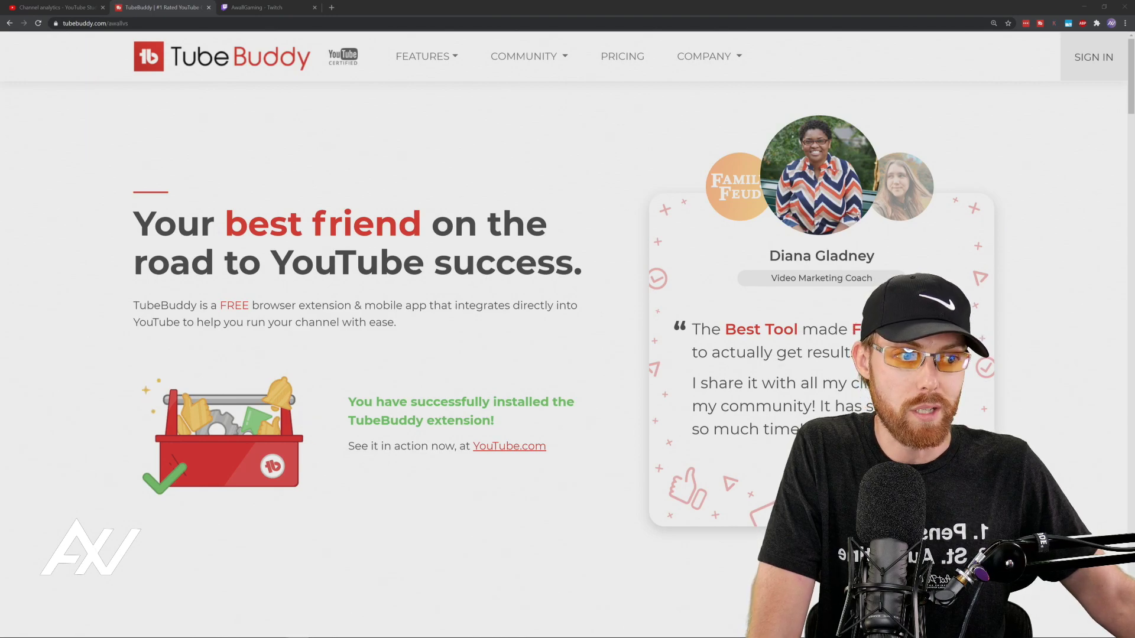
left_click(73, 9)
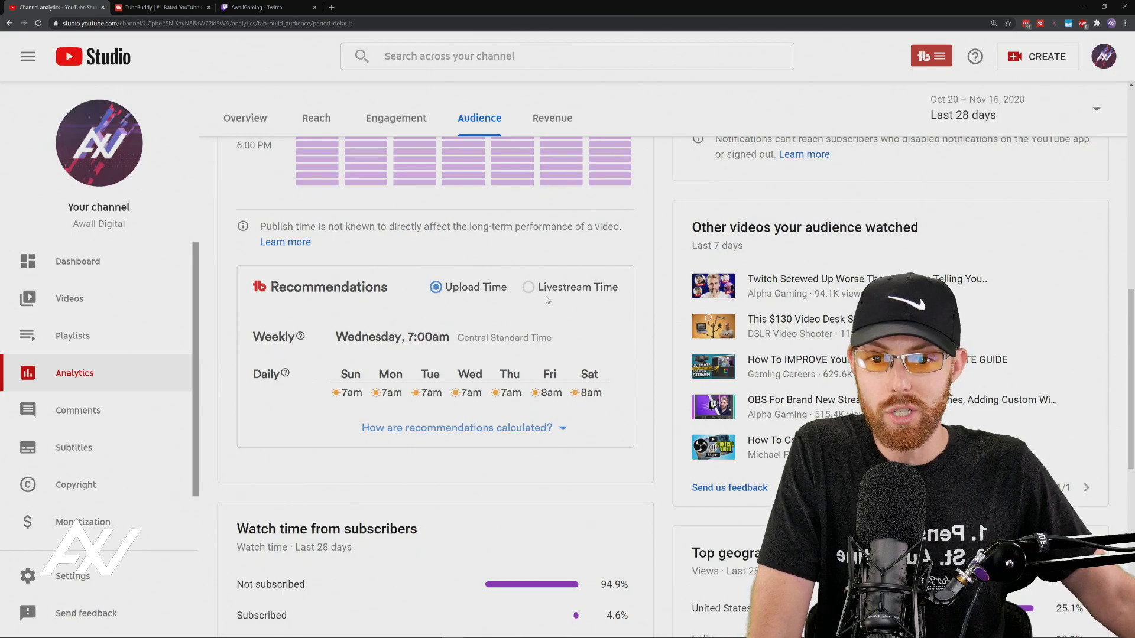
- Show TubeBuddy's livestream times (Thursday 9:00am, 9am daily), after briefly comparing upload times
left_click(528, 288)
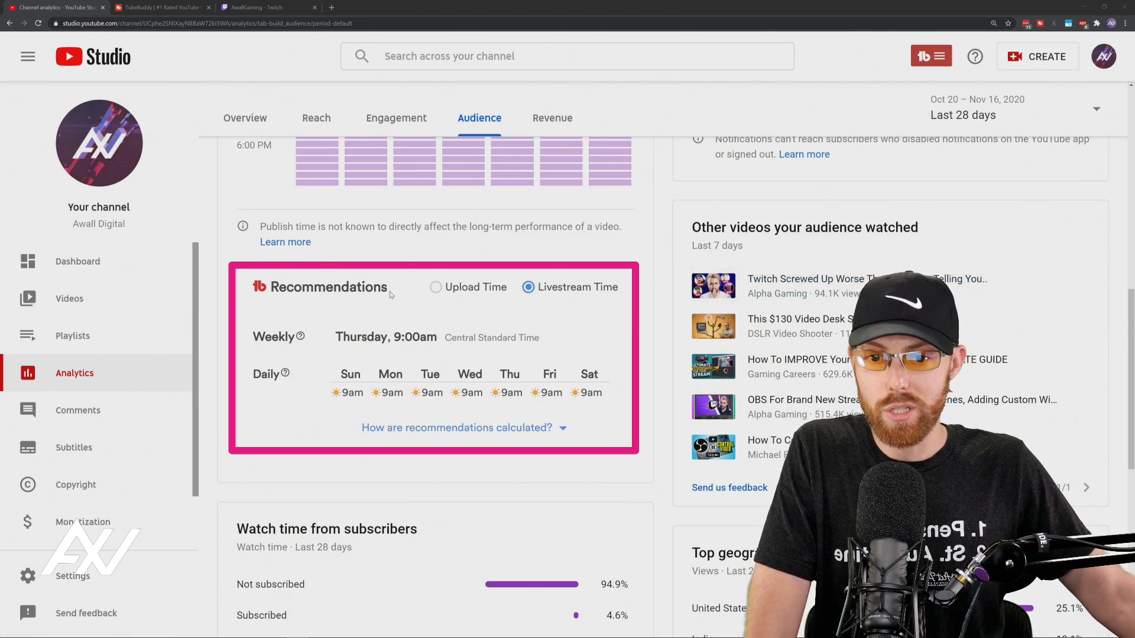
left_click(438, 288)
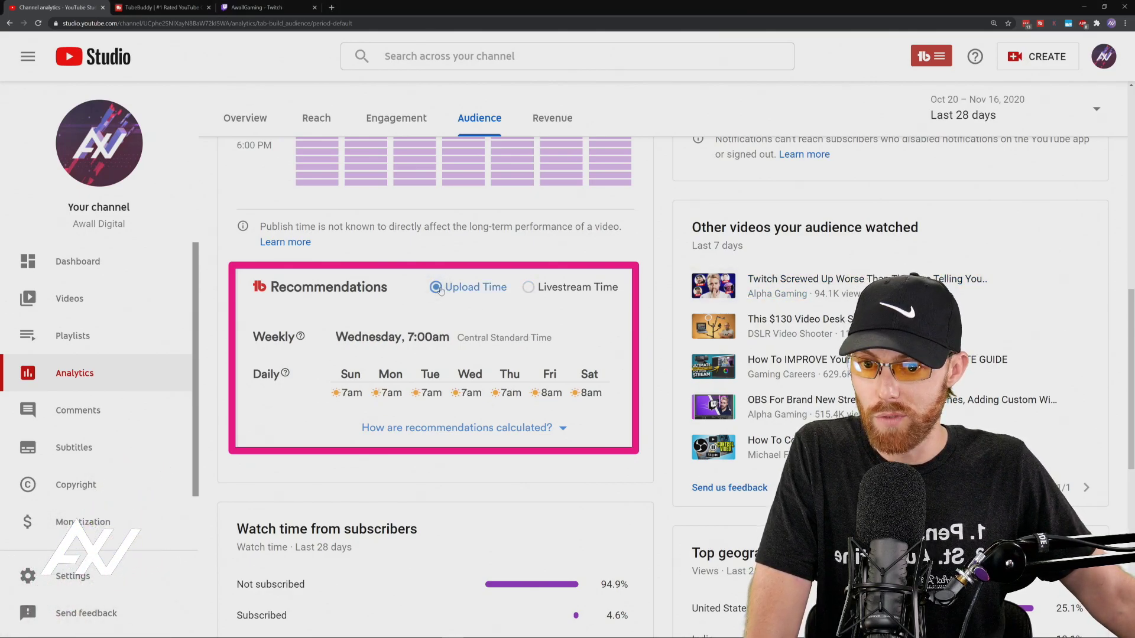
left_click(531, 291)
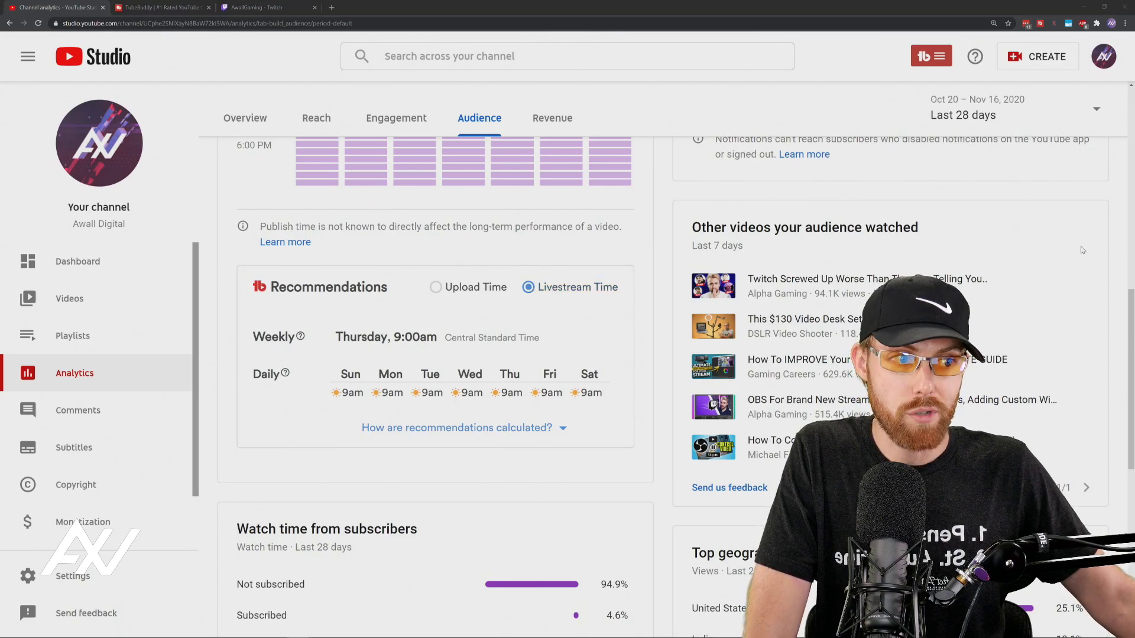
- Expand and read how TubeBuddy's recommendations are calculated, then collapse the explanation
left_click(549, 427)
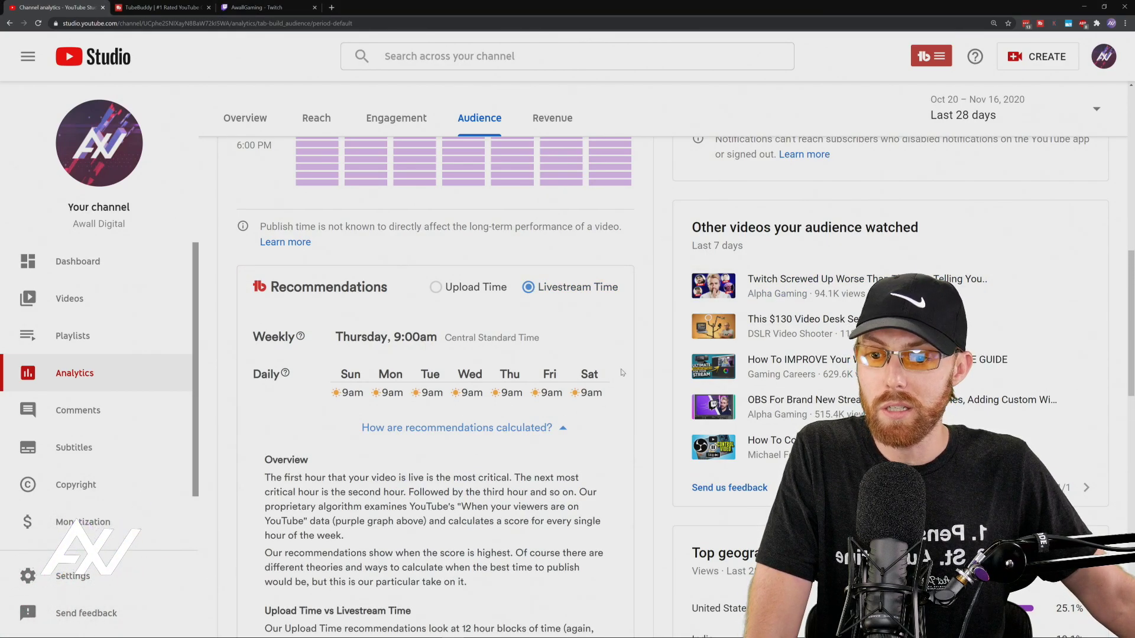
scroll(622, 373, "down", 2)
scroll(622, 372, "down", 2)
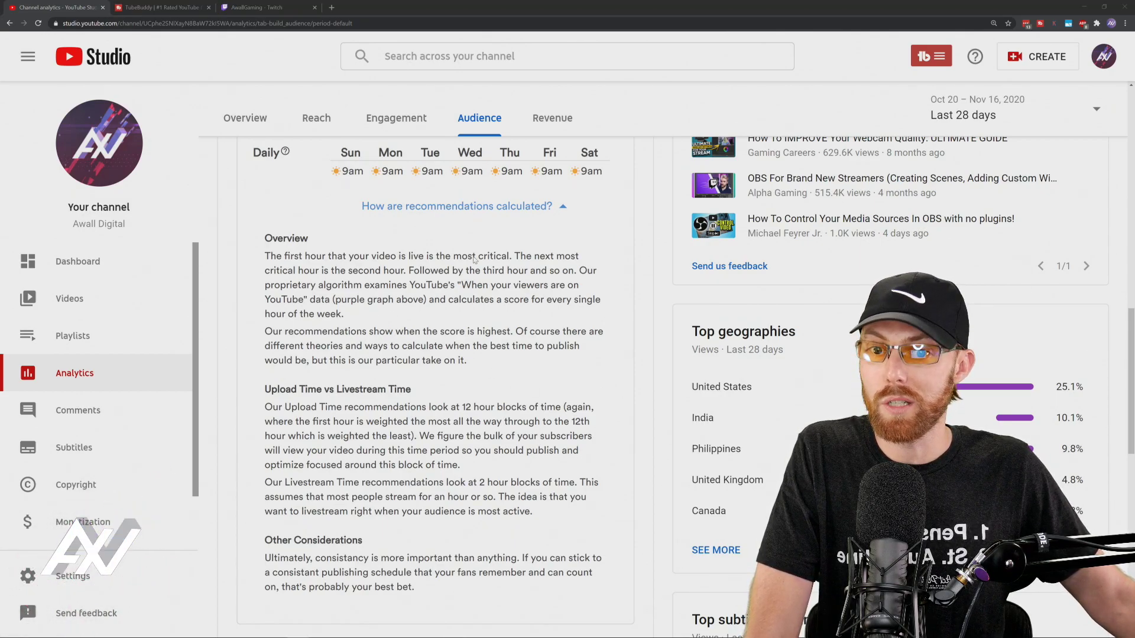
left_click(562, 207)
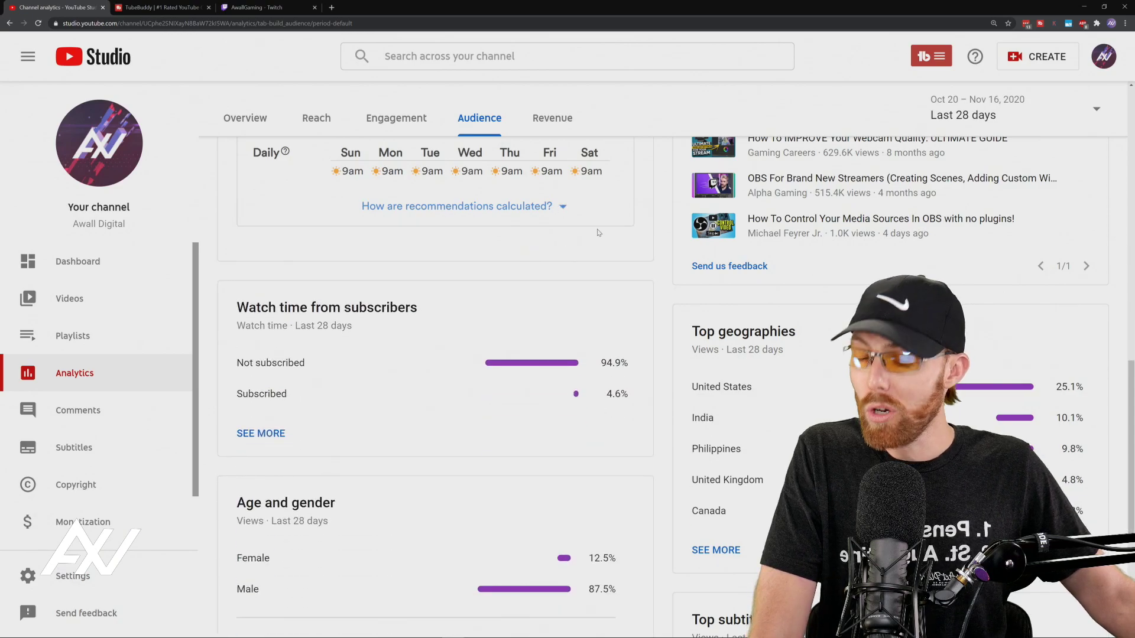
- Scroll back up to the viewer-activity heatmap showing peak hours around 6am to noon
scroll(614, 258, "up", 2)
scroll(614, 259, "up", 2)
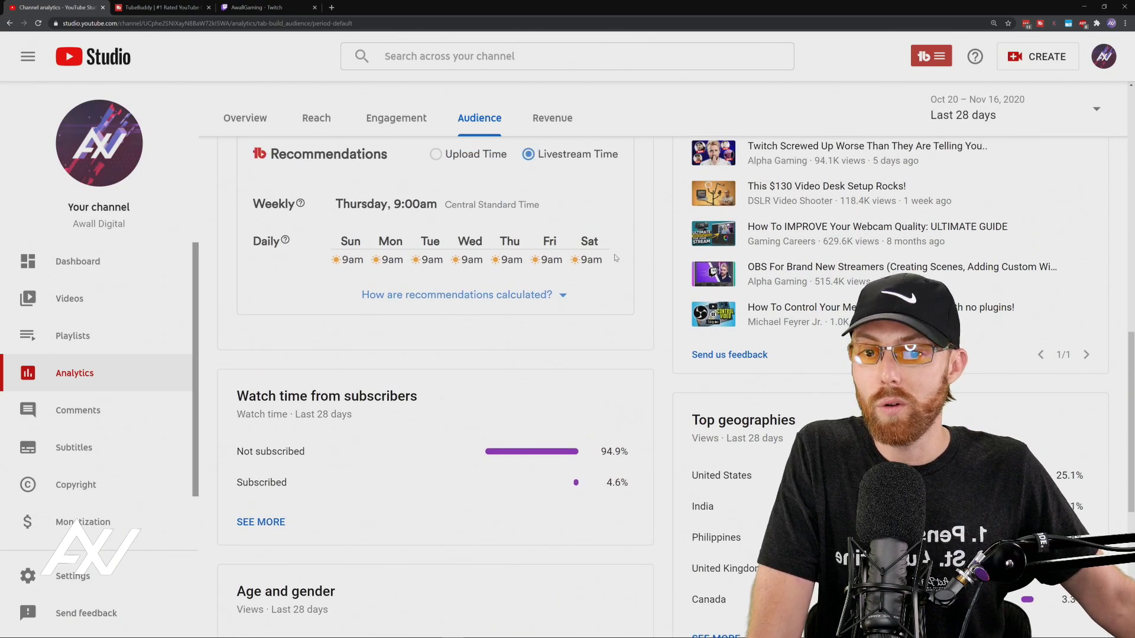
scroll(618, 257, "up", 2)
scroll(622, 253, "up", 1)
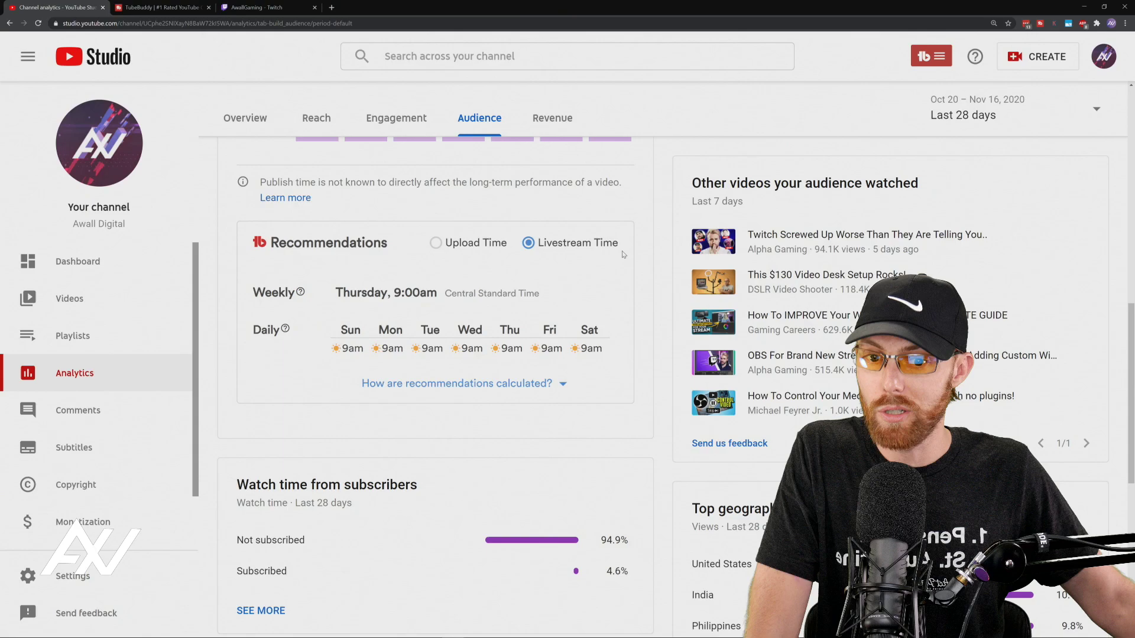
scroll(622, 272, "up", 1)
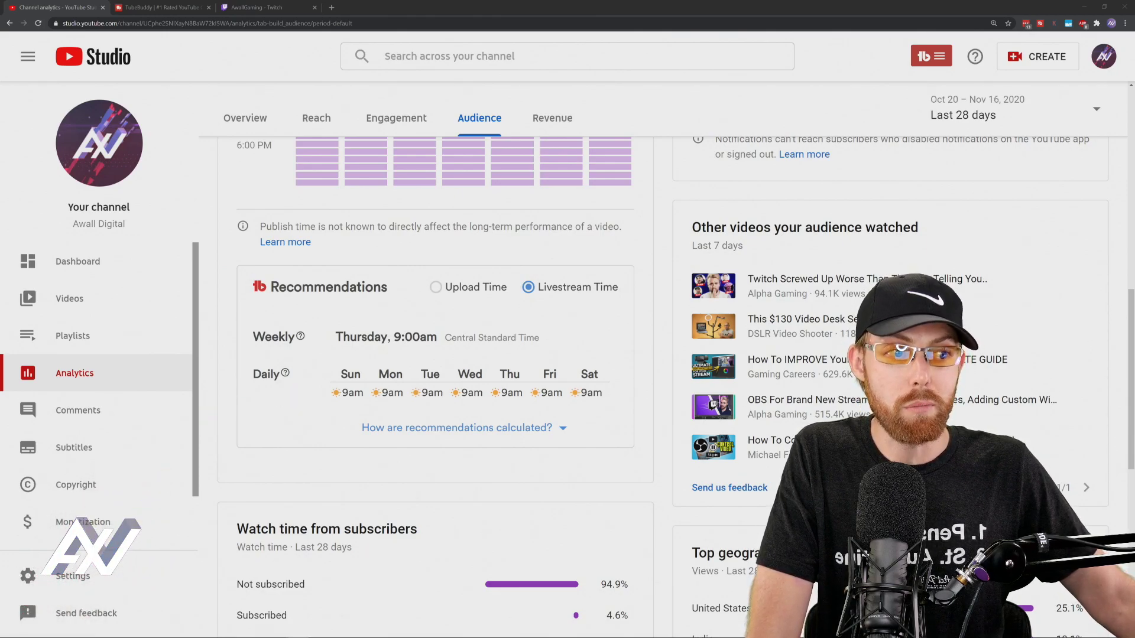
scroll(607, 423, "up", 1)
scroll(607, 423, "up", 3)
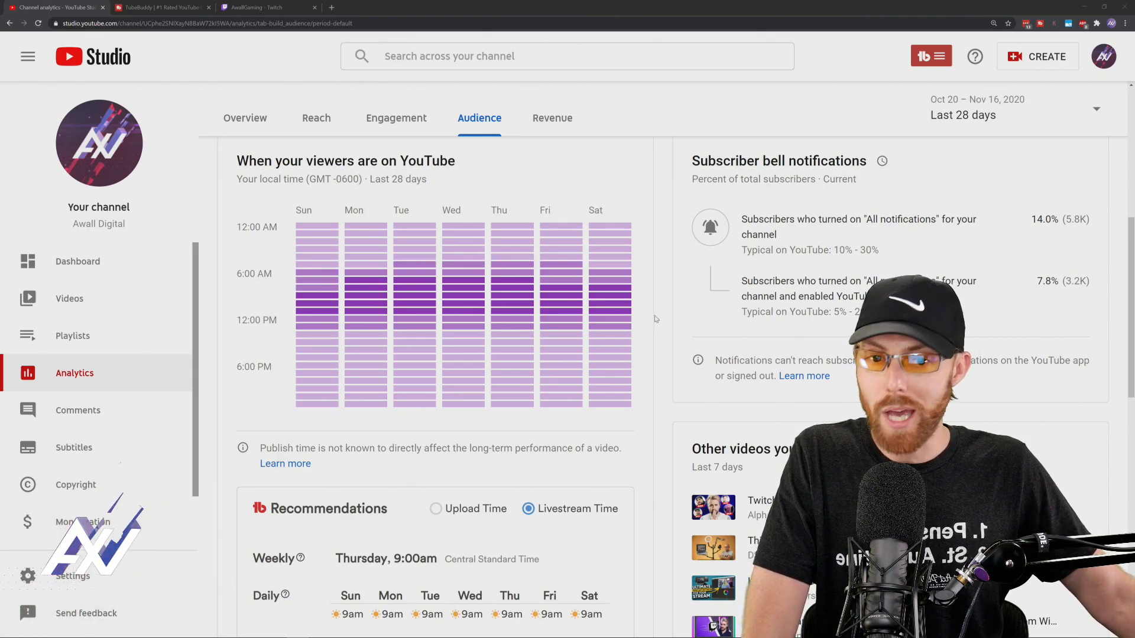
scroll(654, 319, "down", 3)
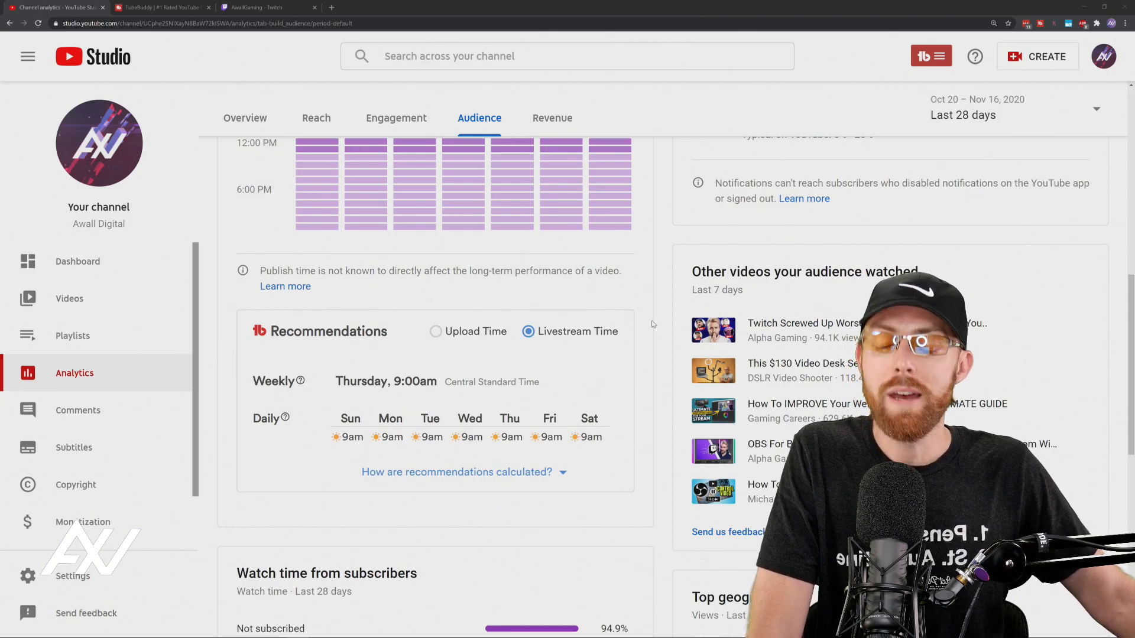
left_click(455, 335)
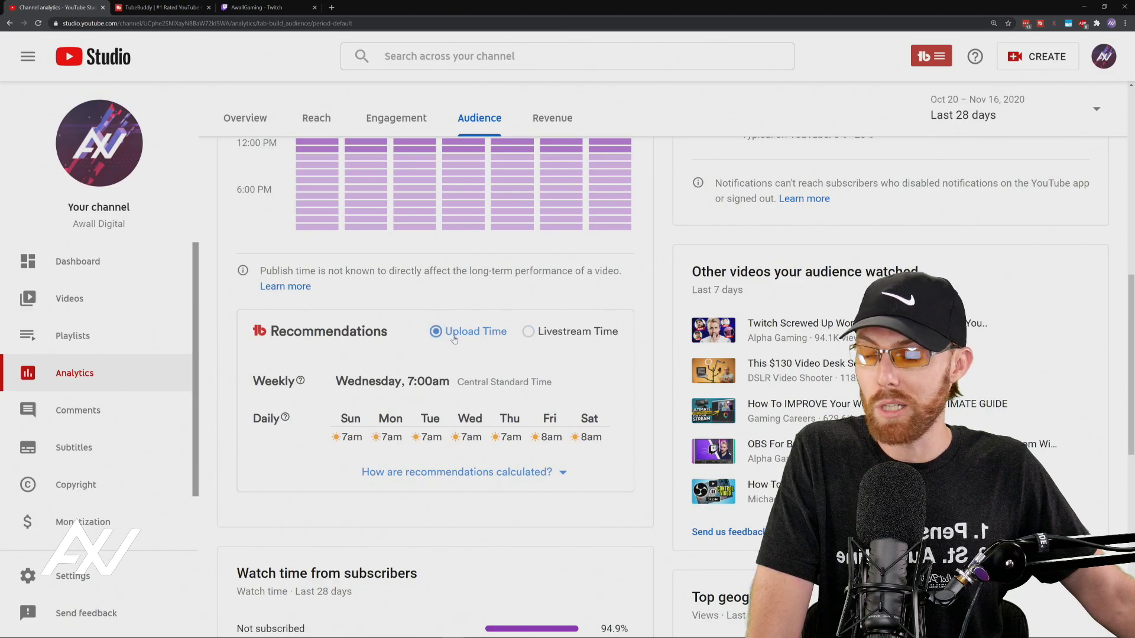
left_click(584, 333)
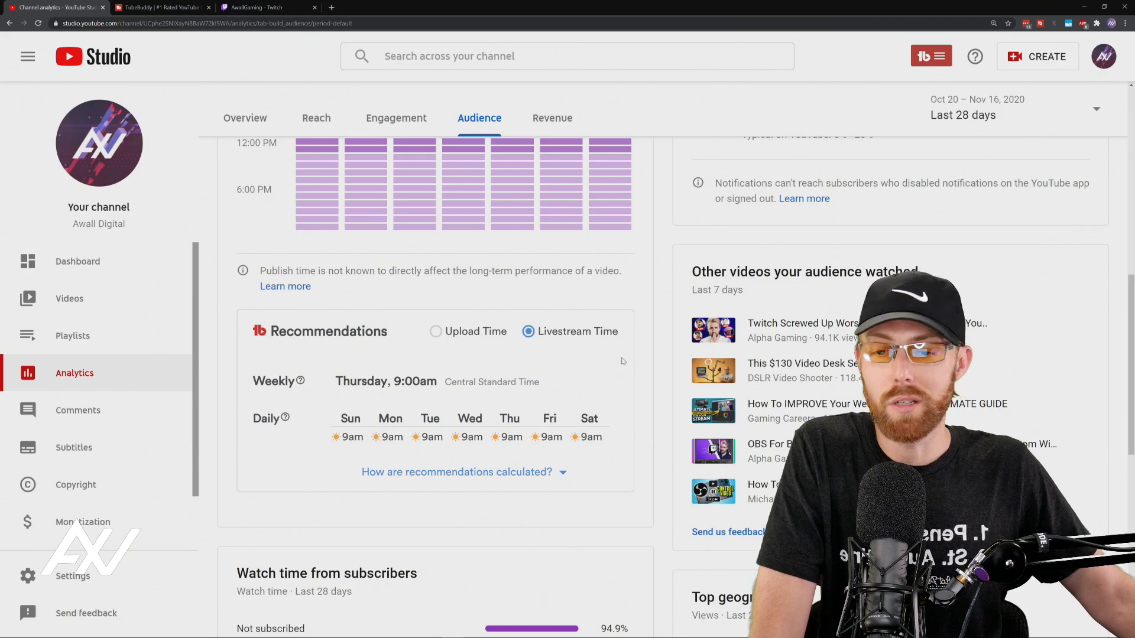
scroll(623, 365, "up", 9)
scroll(624, 363, "down", 5)
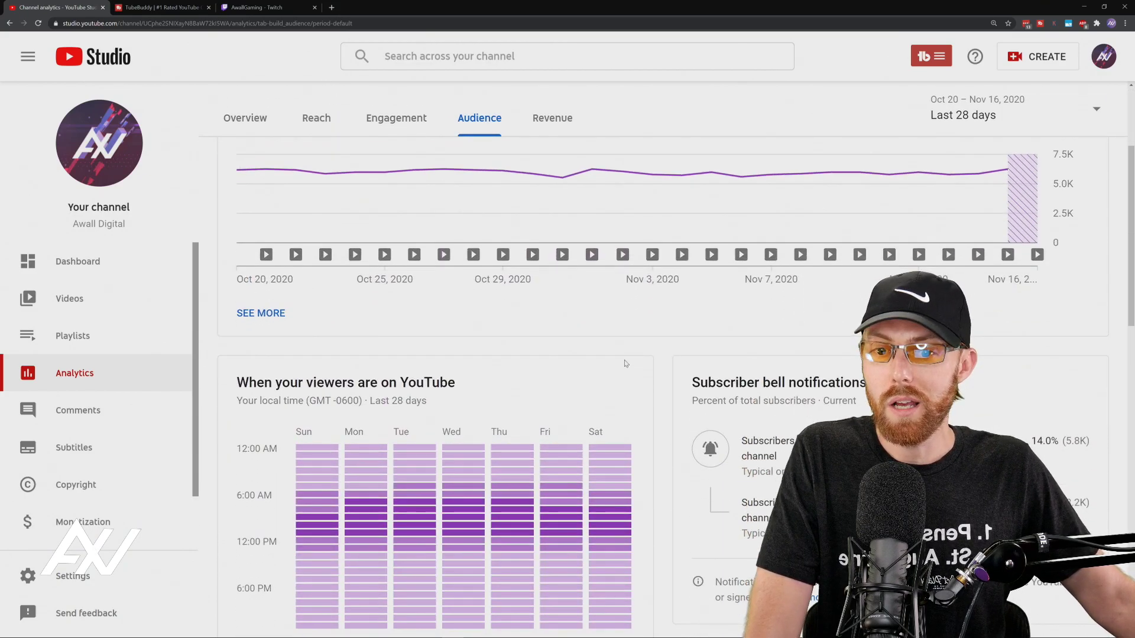
scroll(625, 360, "down", 2)
scroll(624, 356, "down", 1)
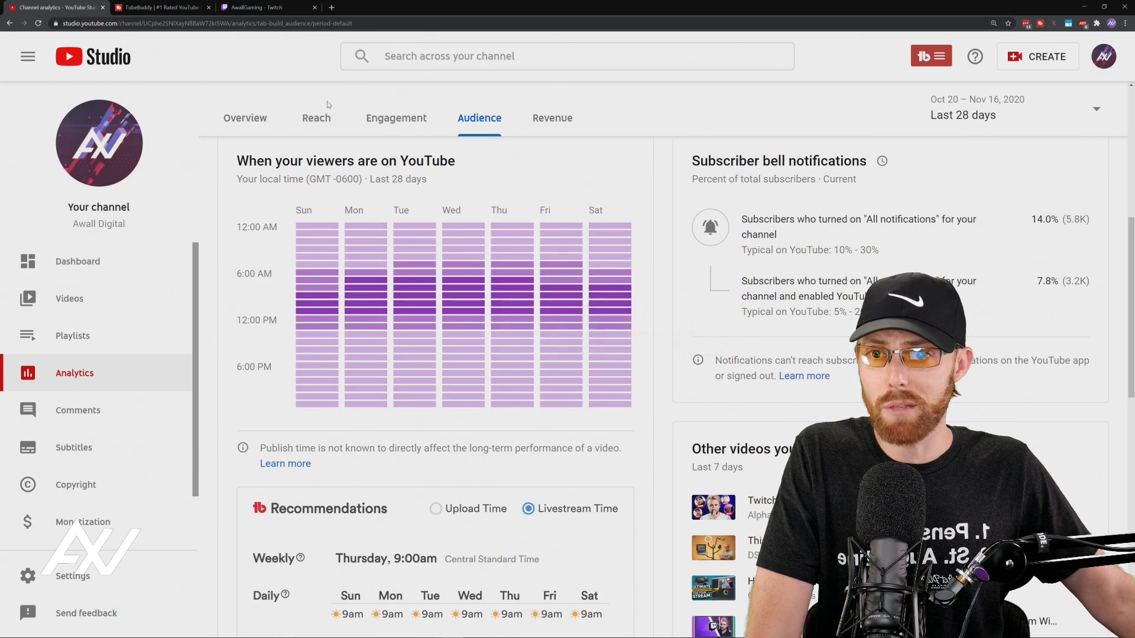
- Switch to the Twitch tab showing AwallGaming's offline channel page and trailer
left_click(265, 8)
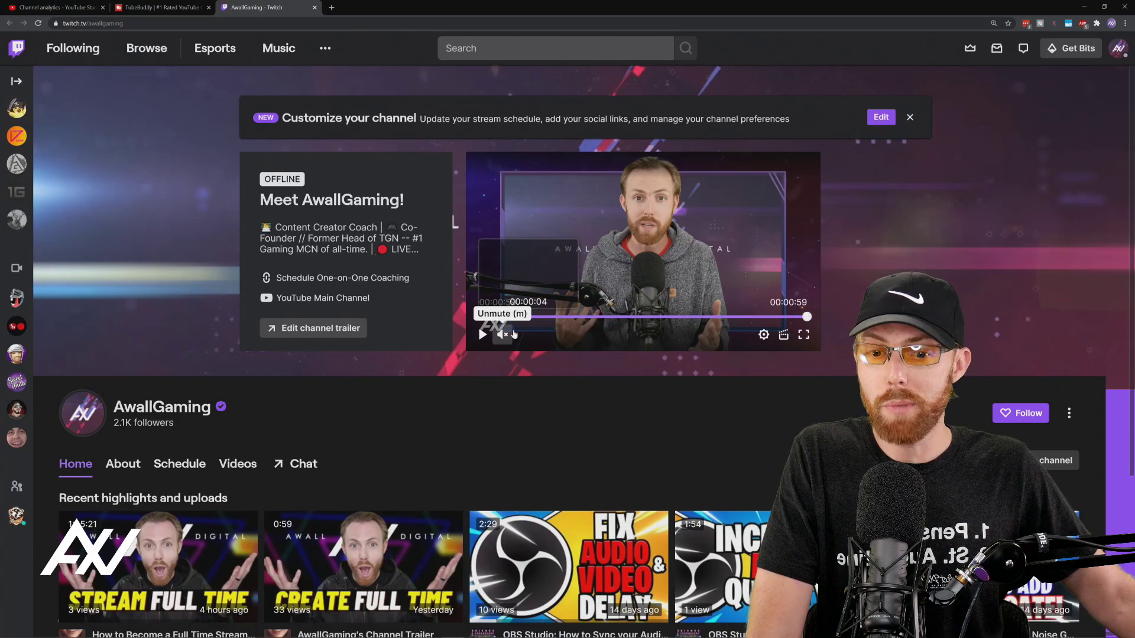